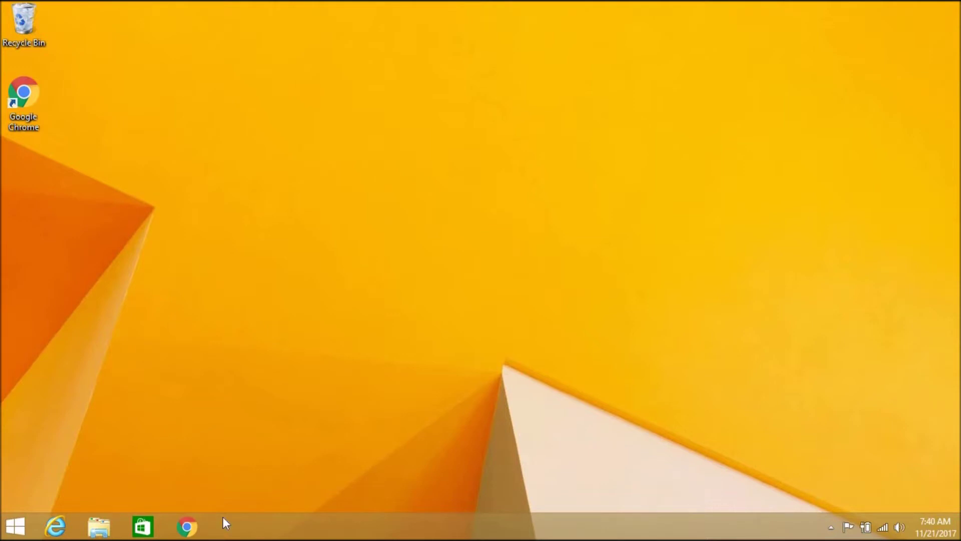
Step: Open Chrome maximized and start a Google search for the Media Creation Tool
click(186, 525)
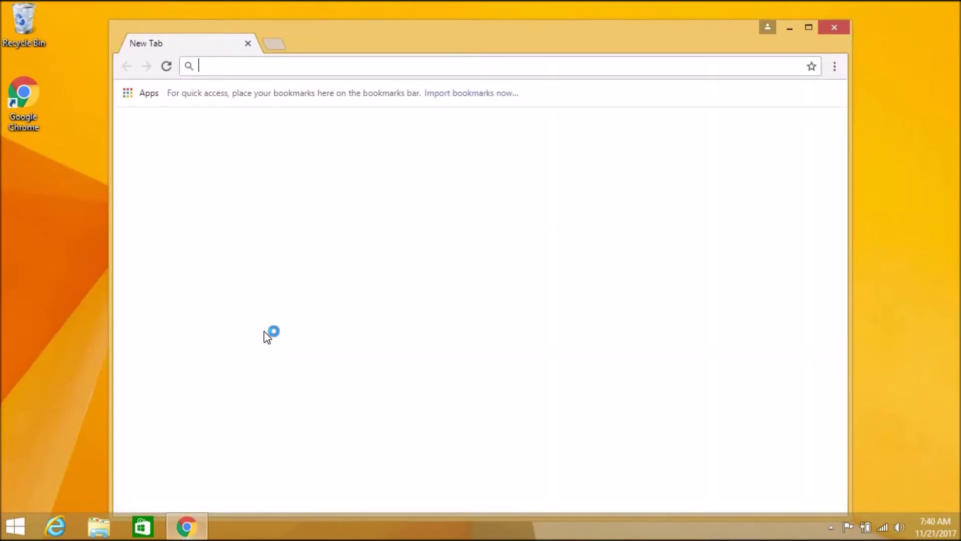
click(810, 28)
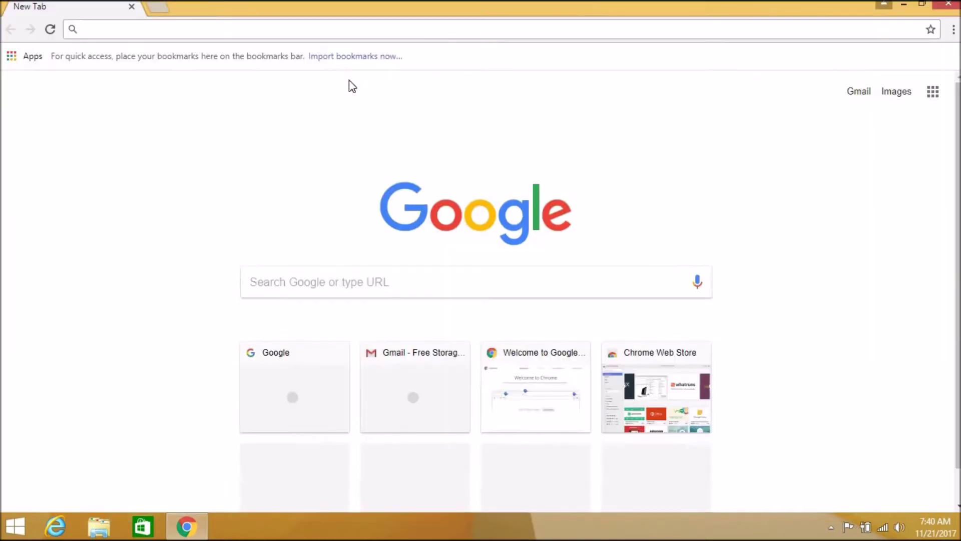
click(328, 280)
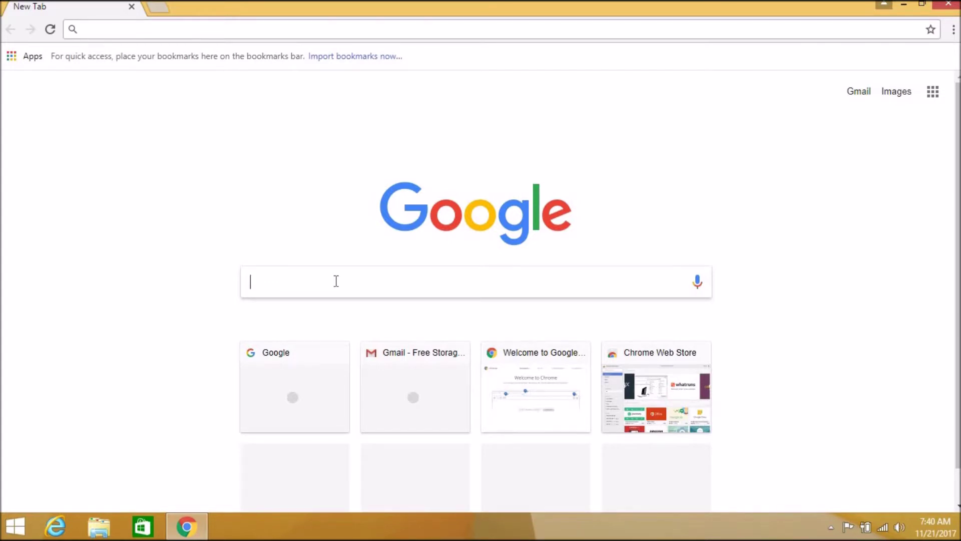
text(Media Creation tool)
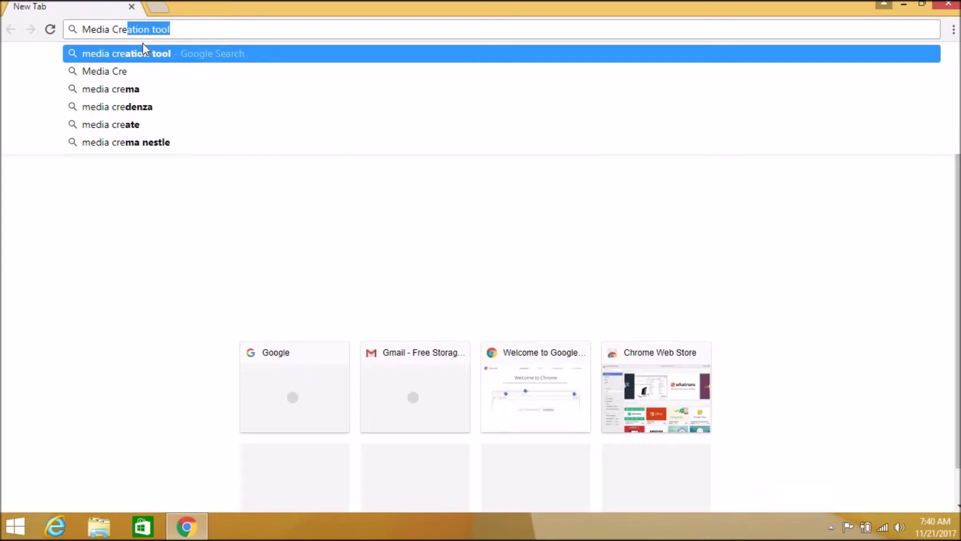
key(Return)
Step: Refine the query to 'media creation tool windows 10' and run that search
click(232, 74)
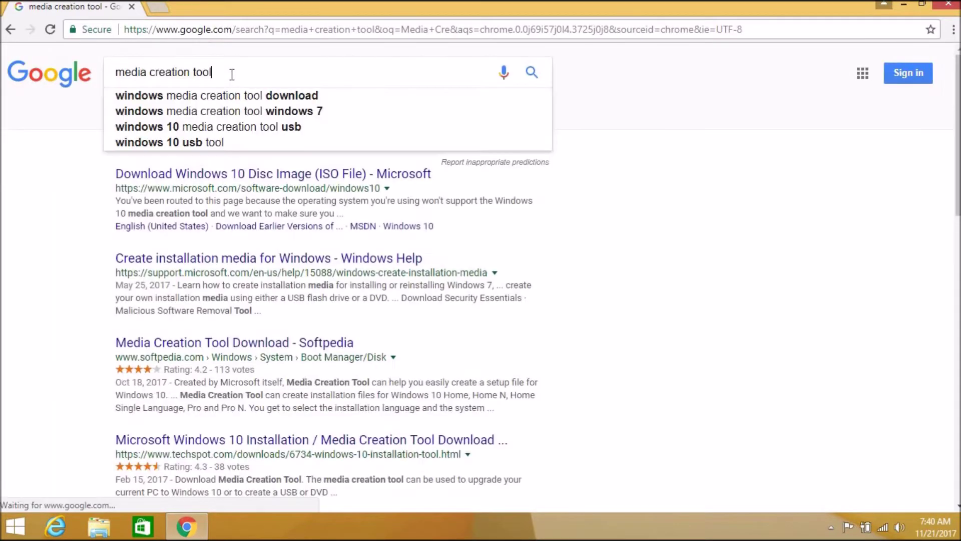
text(with)
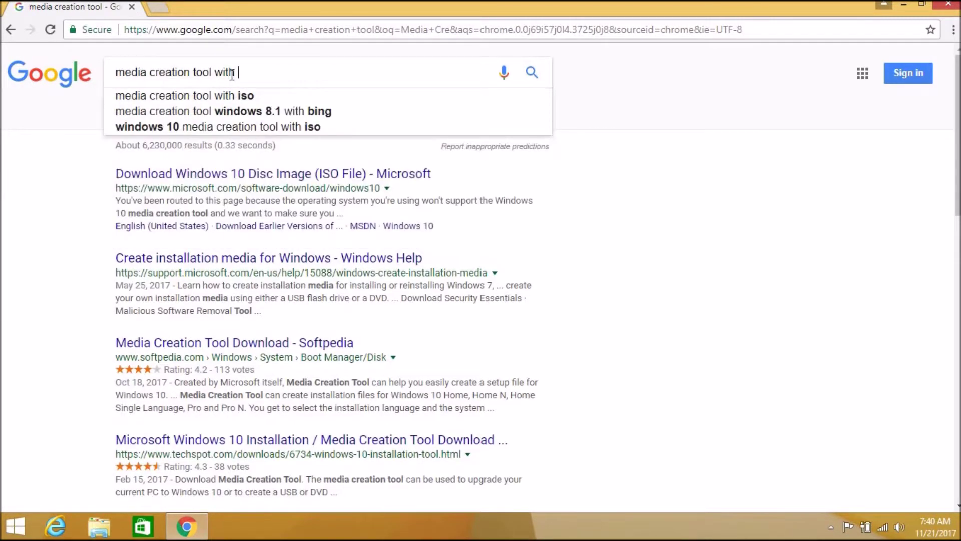
key(BackSpace)
key(BackSpace)
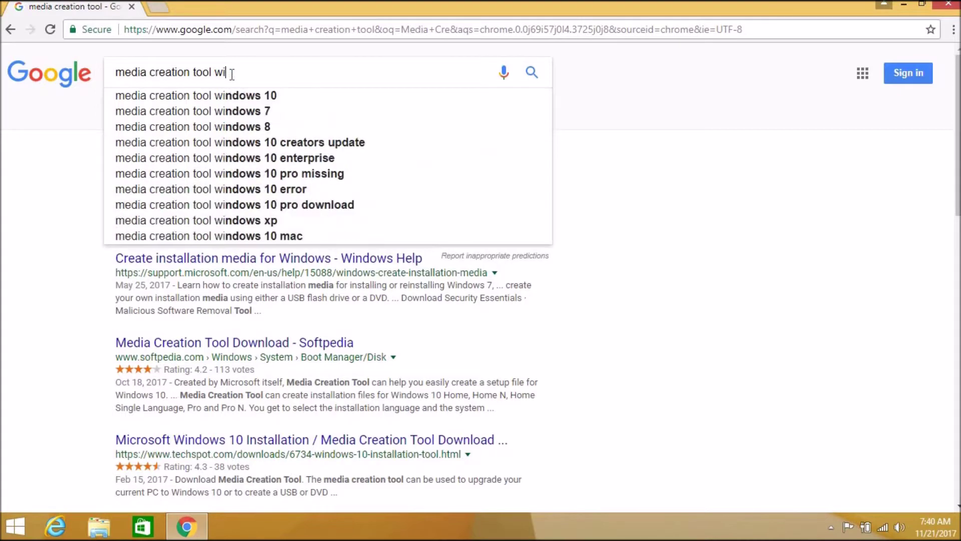
click(299, 99)
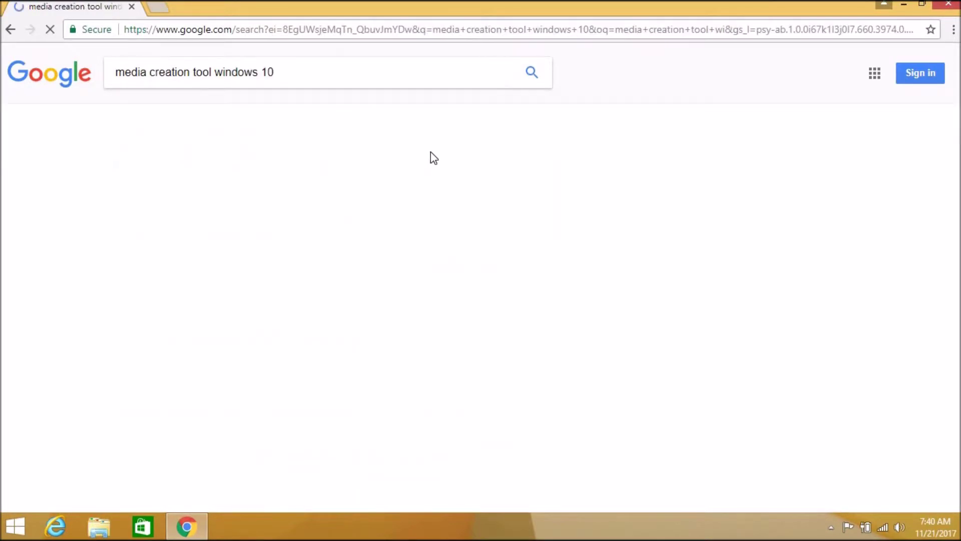
Step: Open Microsoft's Download Windows 10 result in a new tab and switch to it
right_click(275, 173)
click(315, 177)
click(210, 7)
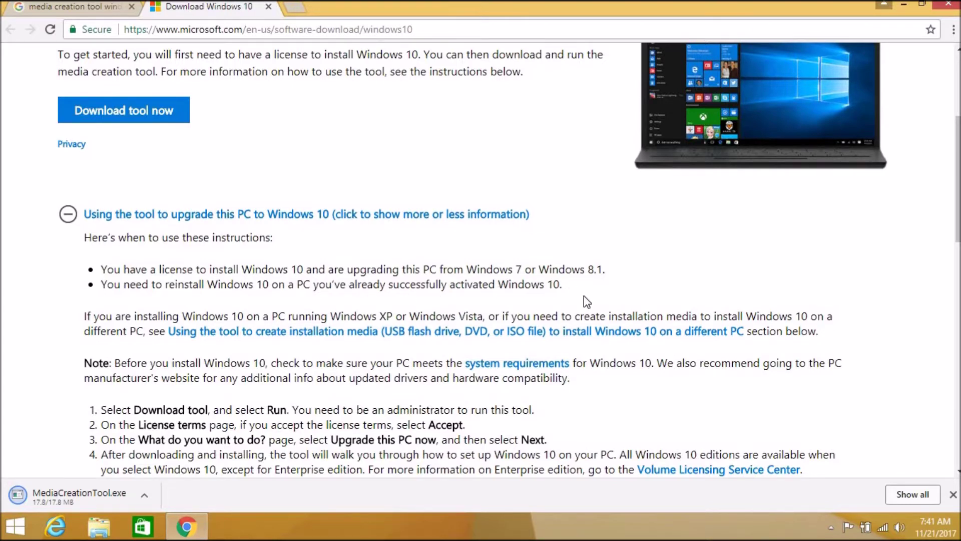
Step: Show the downloaded MediaCreationTool in Downloads and run it as administrator
click(149, 495)
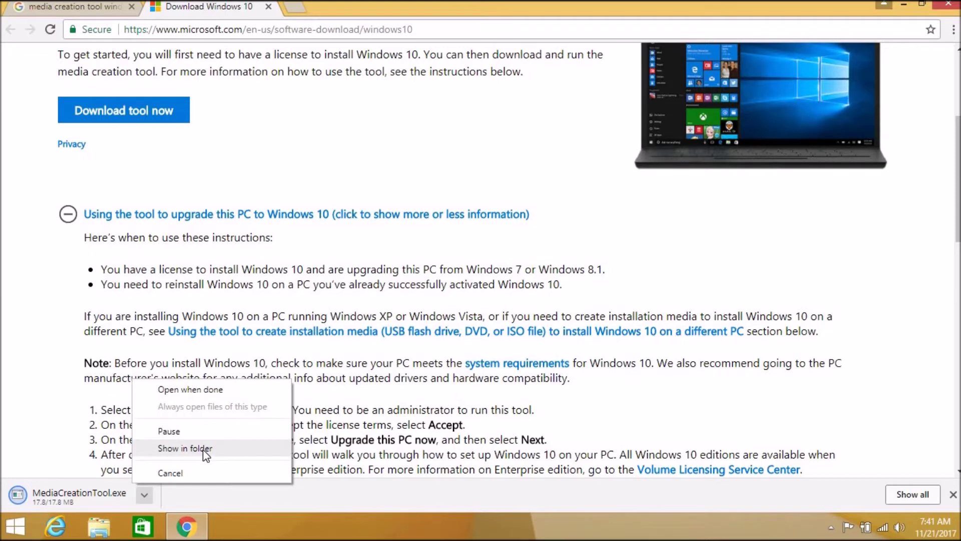
click(203, 448)
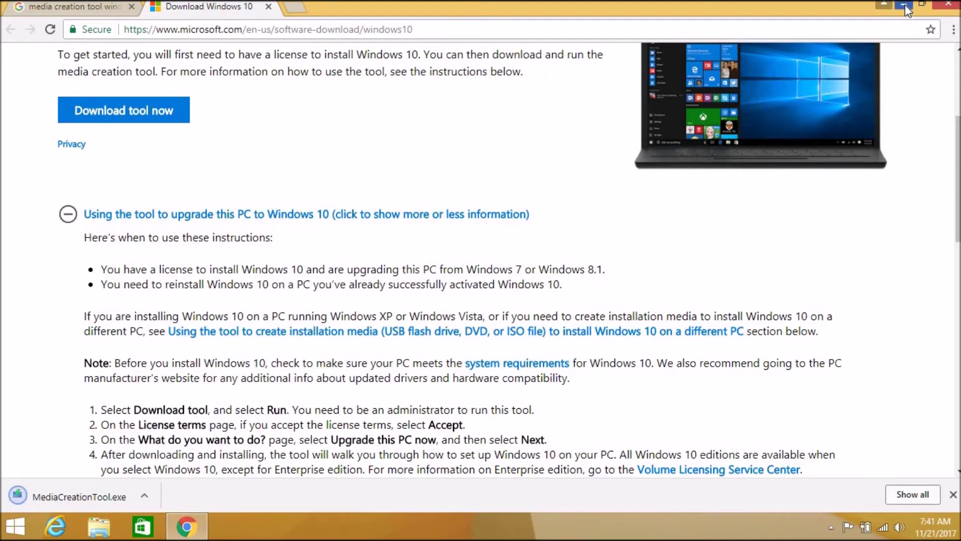
right_click(358, 170)
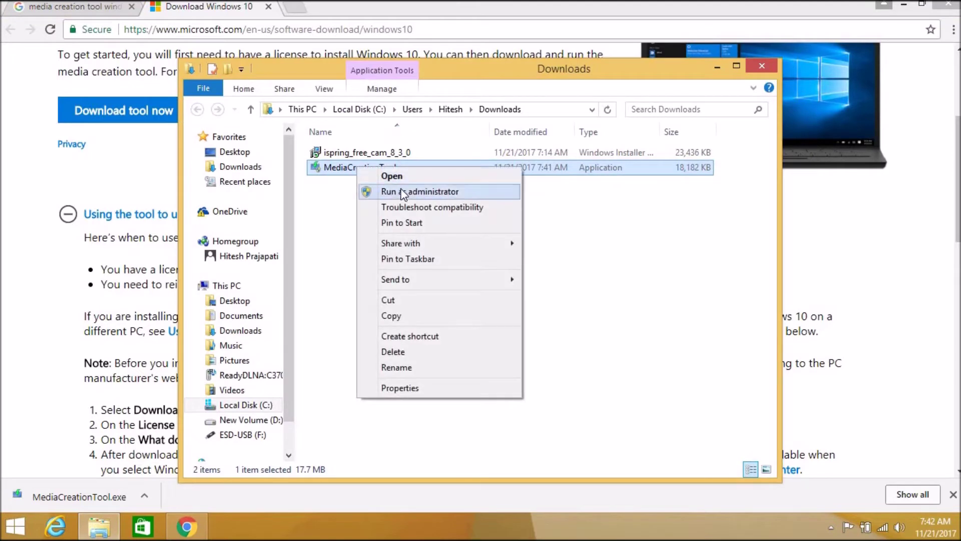
click(400, 191)
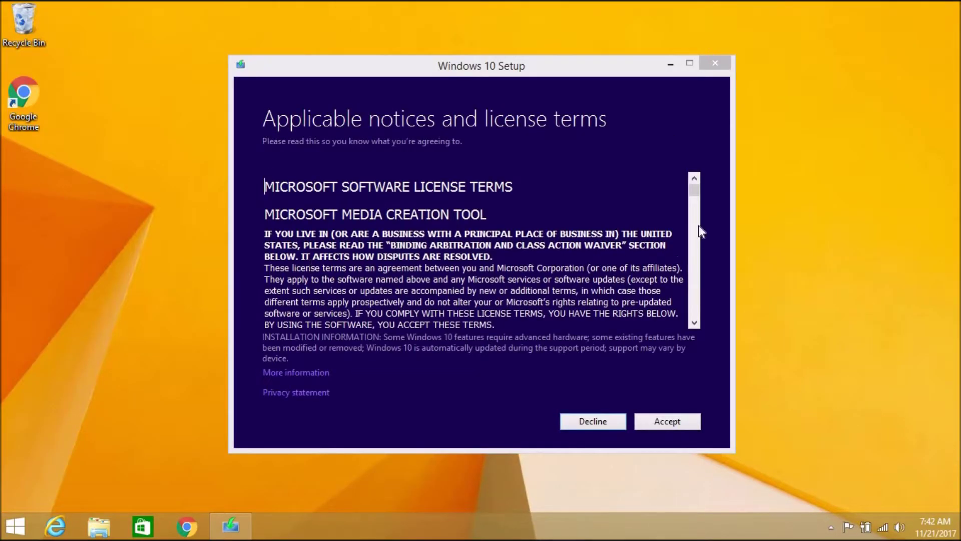
Step: Scroll through the Windows 10 license terms and accept them
mouse_move(695, 190)
mouse_down()
mouse_move(694, 304)
mouse_move(705, 297)
mouse_move(695, 189)
mouse_up()
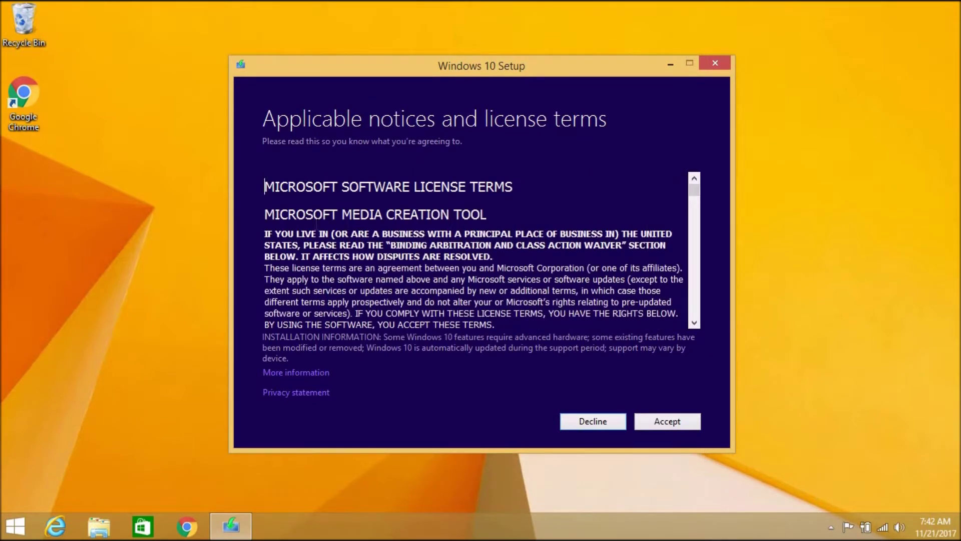
click(671, 422)
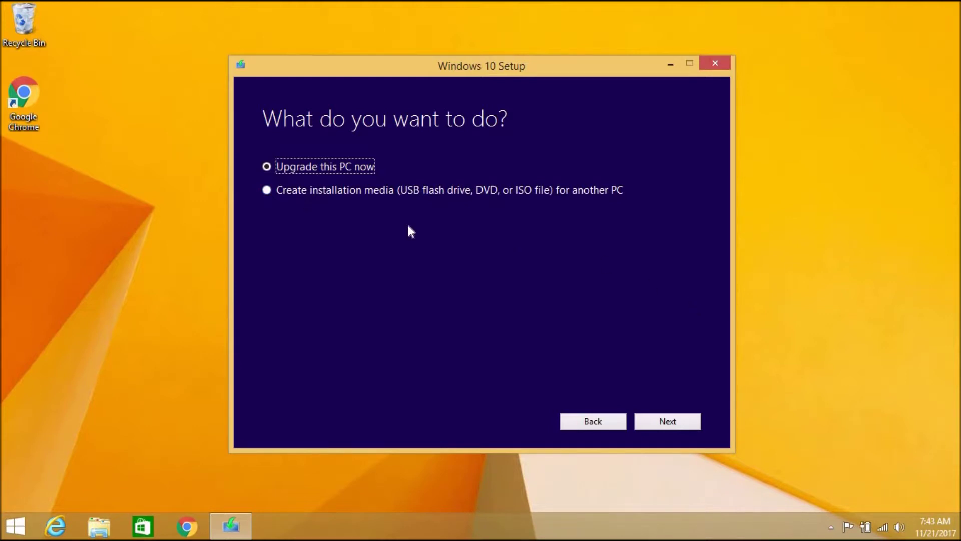
Step: Select 'Create installation media for another PC' and proceed
click(269, 191)
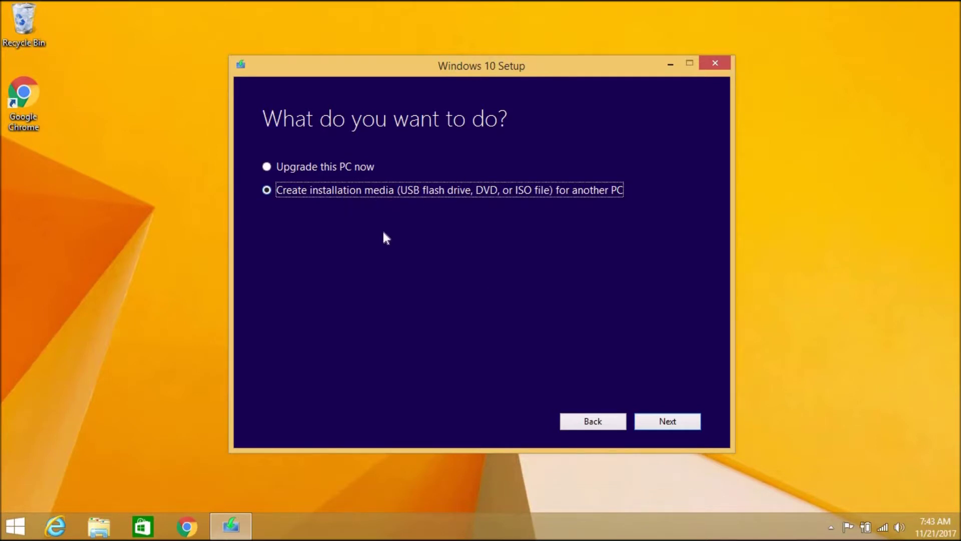
click(677, 422)
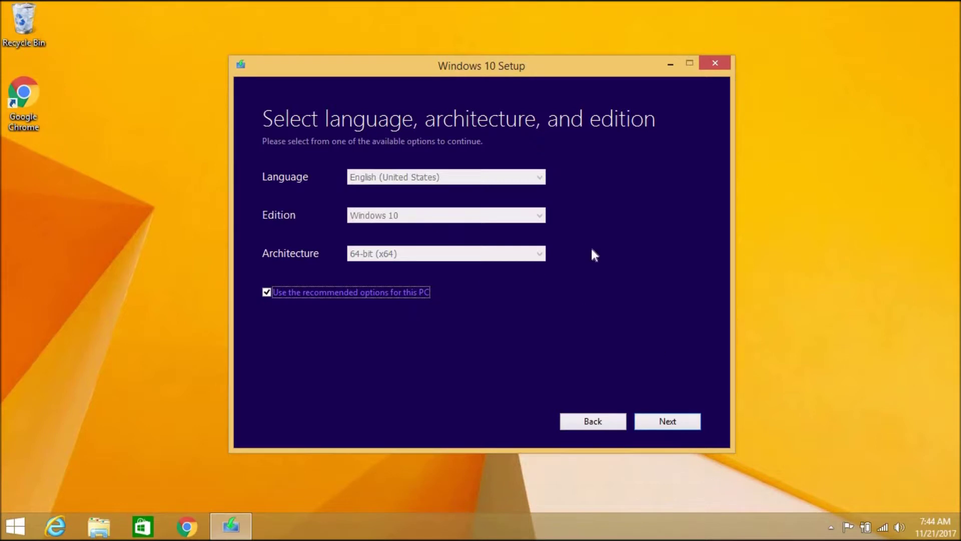
Step: Keep English (United States) 64-bit defaults, choose USB flash drive, and pick F: (ESD-USB)
click(681, 424)
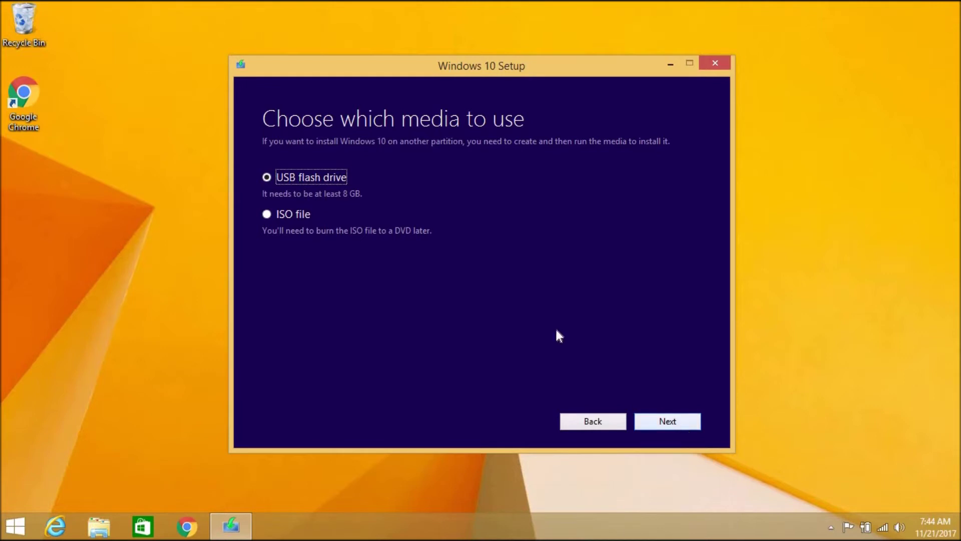
click(686, 426)
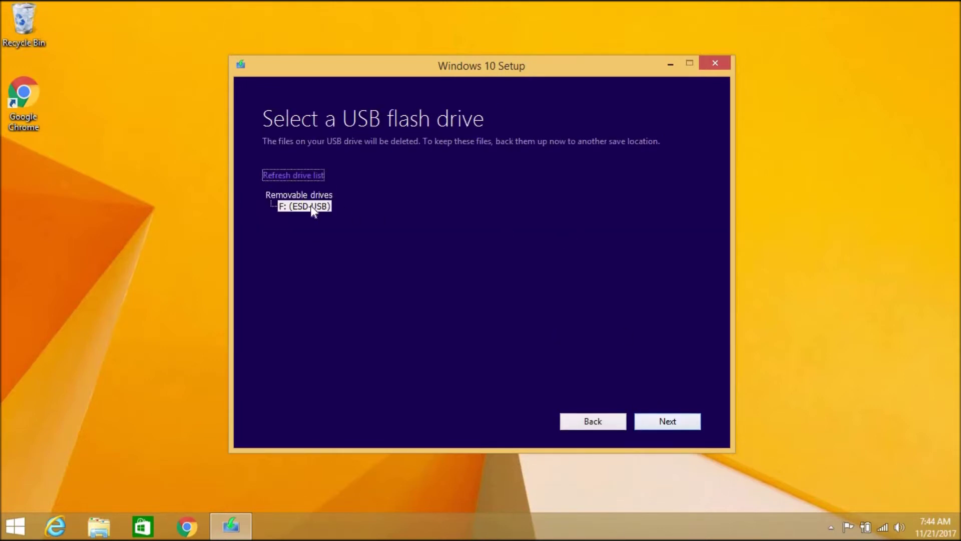
click(294, 206)
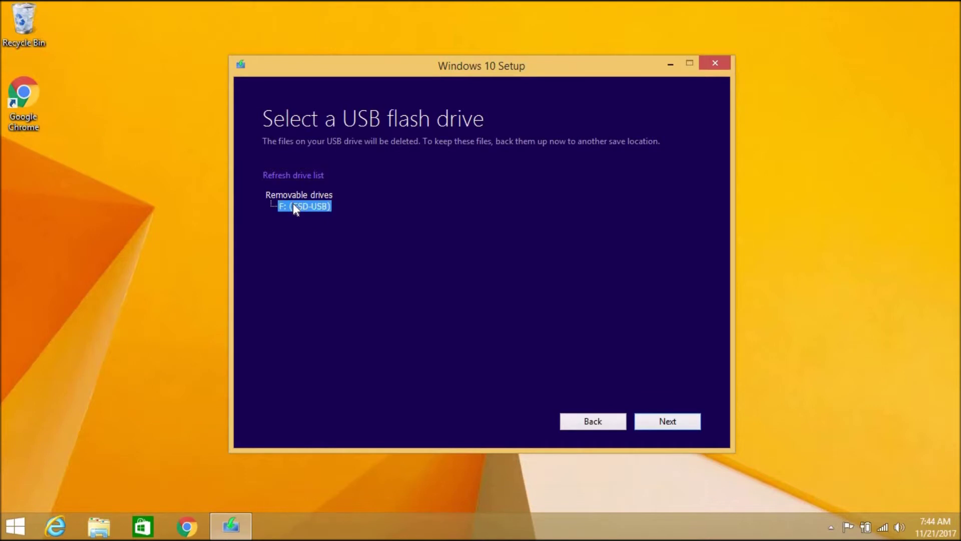
Step: Confirm F: (ESD-USB) to begin downloading Windows 10 onto the flash drive
click(679, 422)
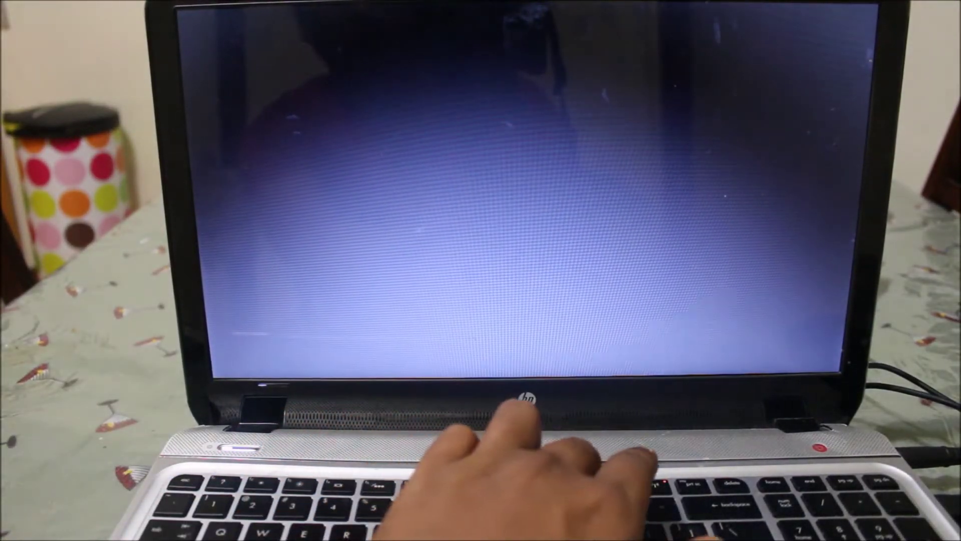
Step: Enter BIOS setup with F10 and answer No at Exit Saving Changes
key(F10)
key(F10)
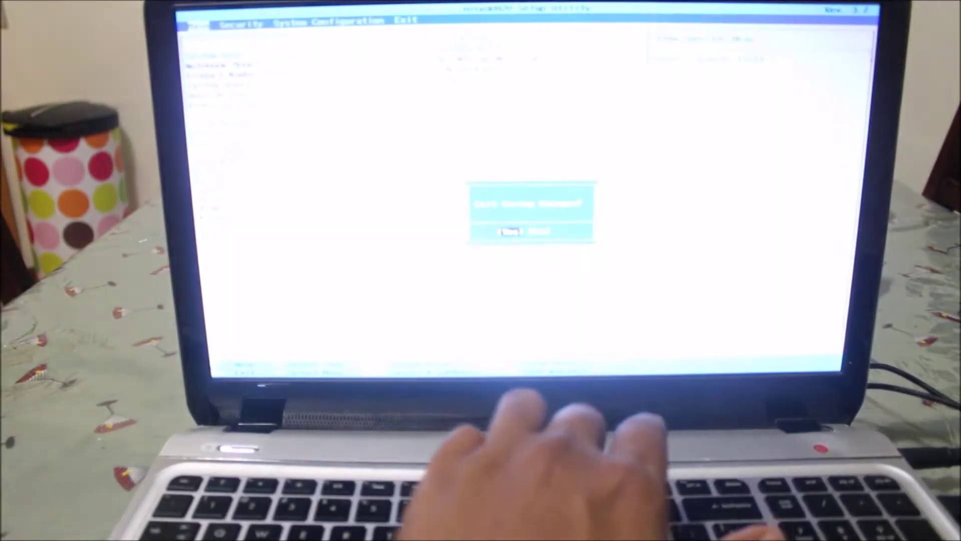
key(Right)
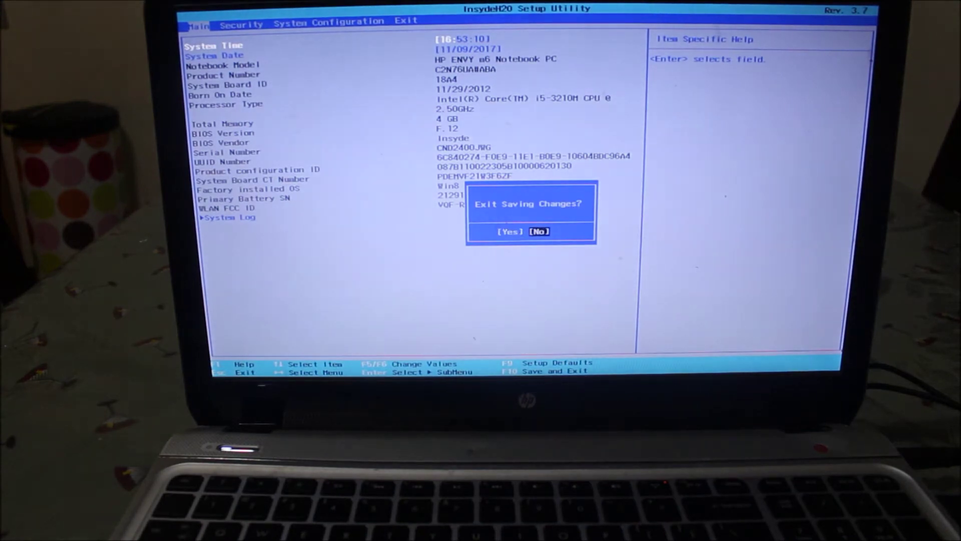
key(Return)
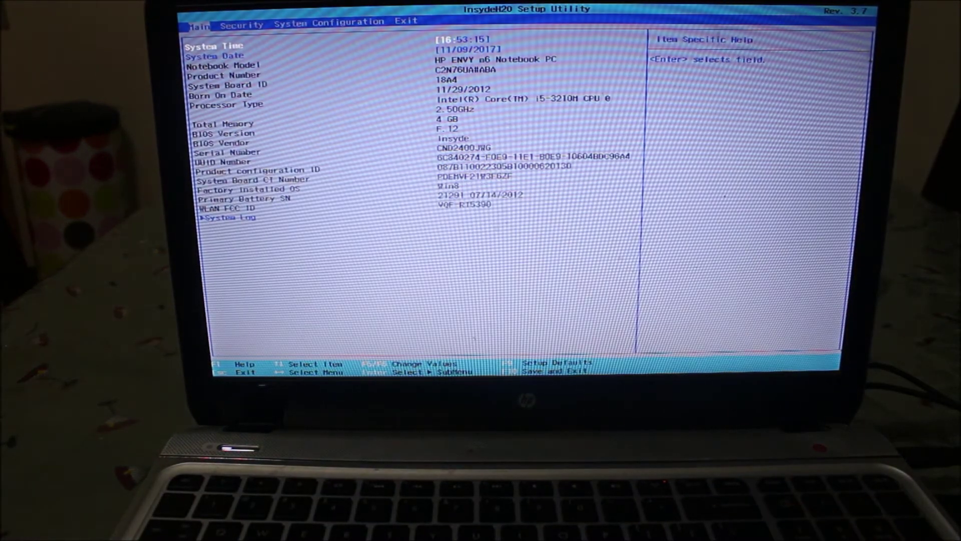
Step: Navigate to the System Configuration page and down to the Boot Options entry
key(Right)
key(Right)
key(Right)
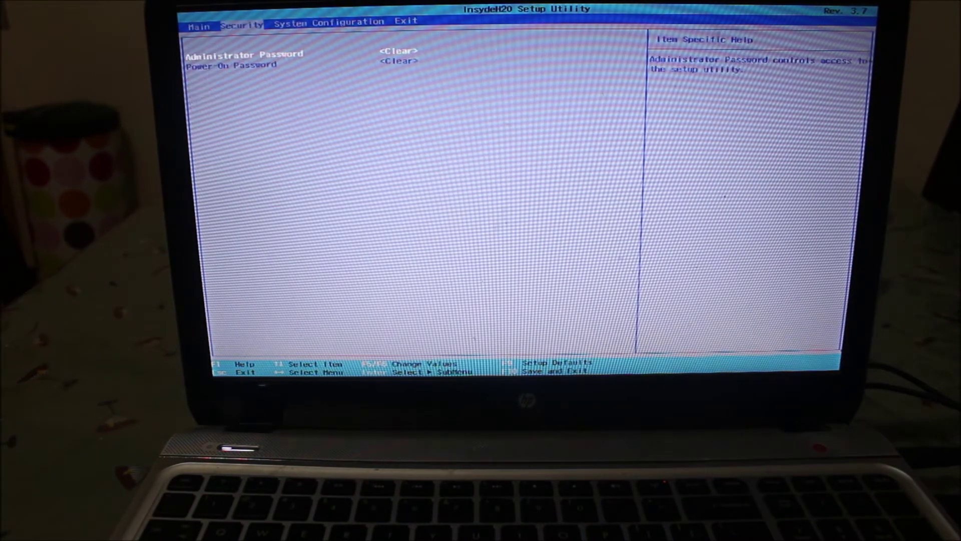
key(Left)
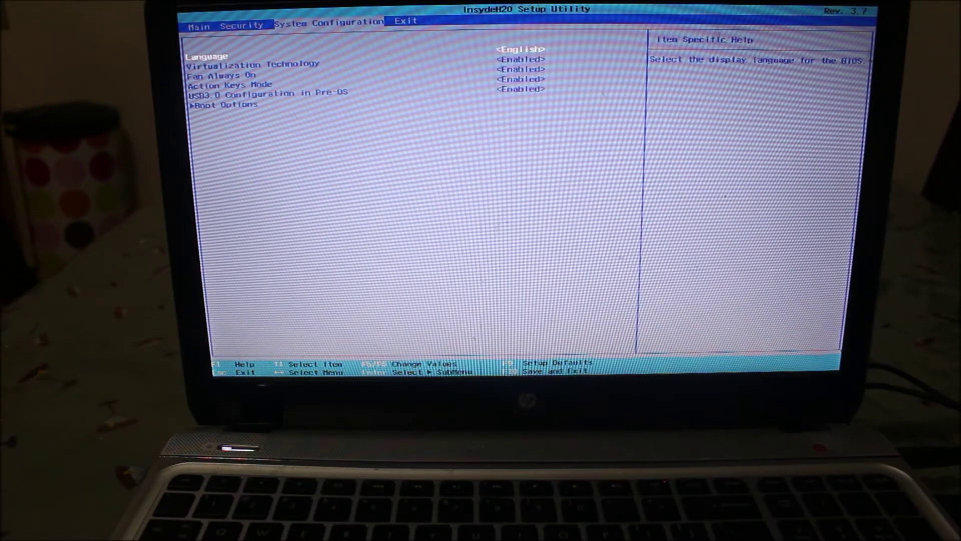
key(Left)
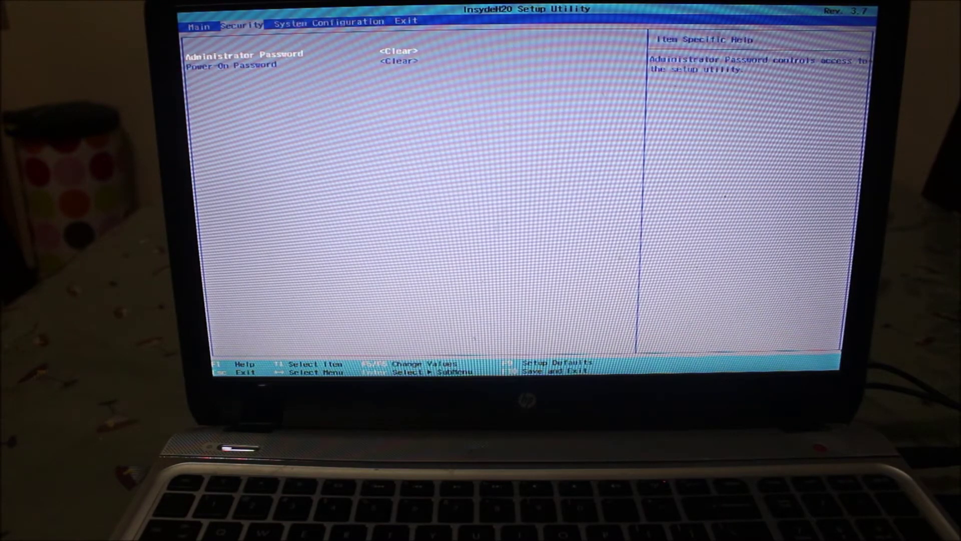
key(Left)
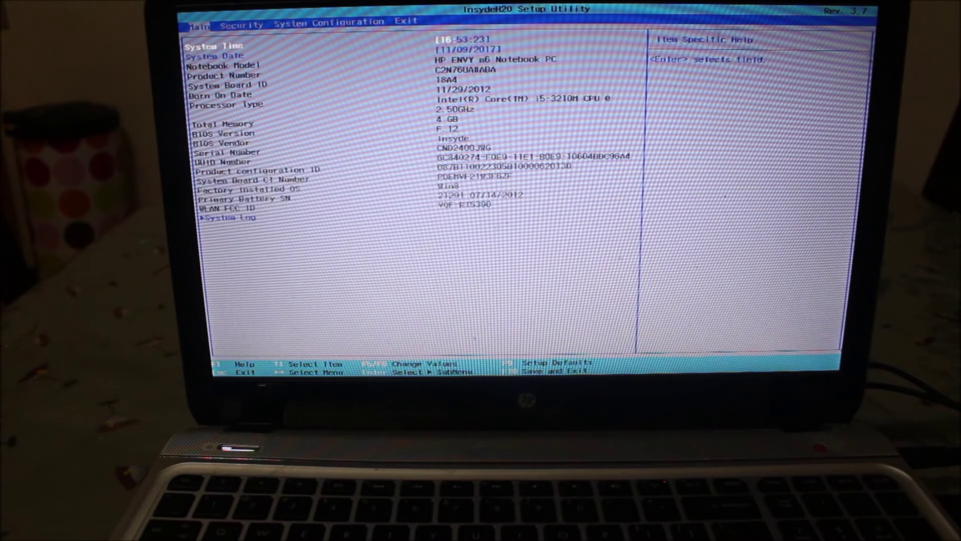
key(Right)
key(Right)
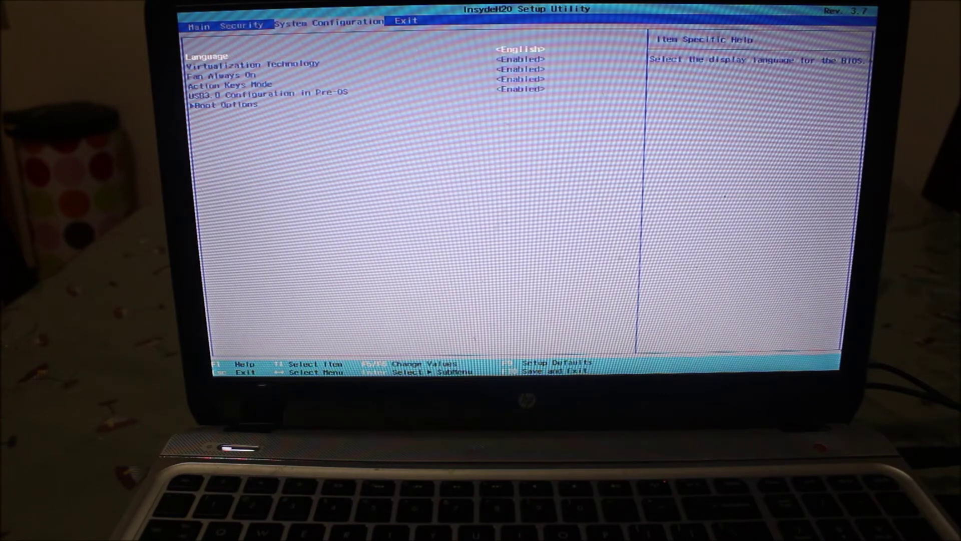
key(Down)
key(Down)
key(Down)
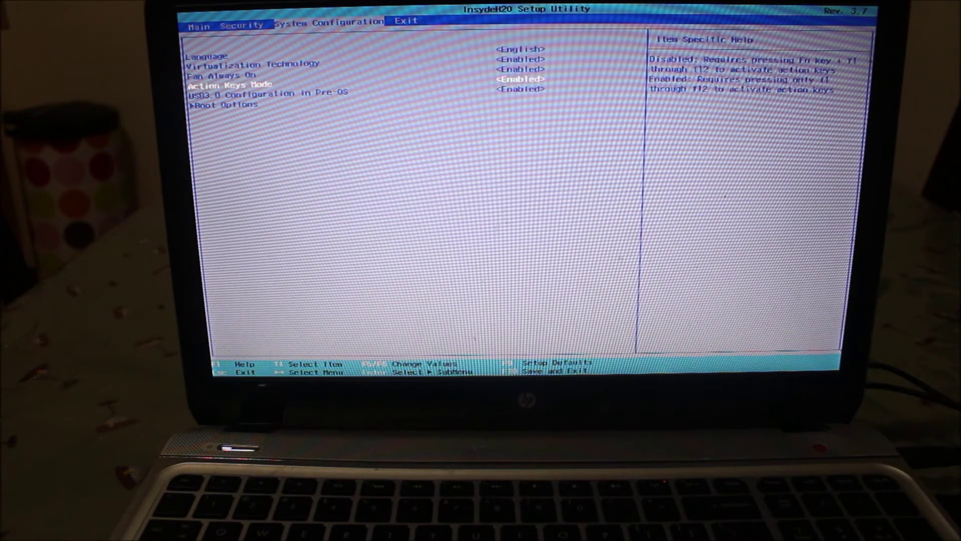
key(Down)
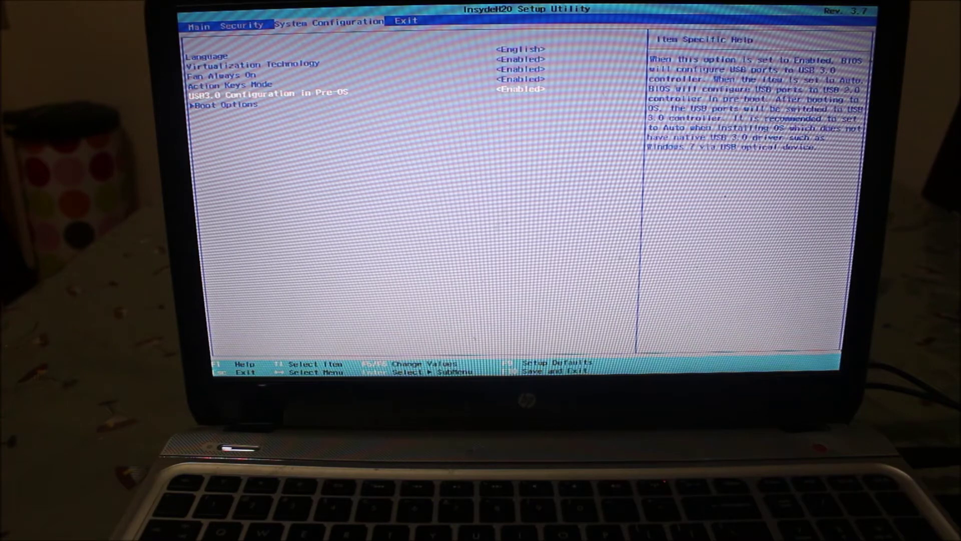
key(Down)
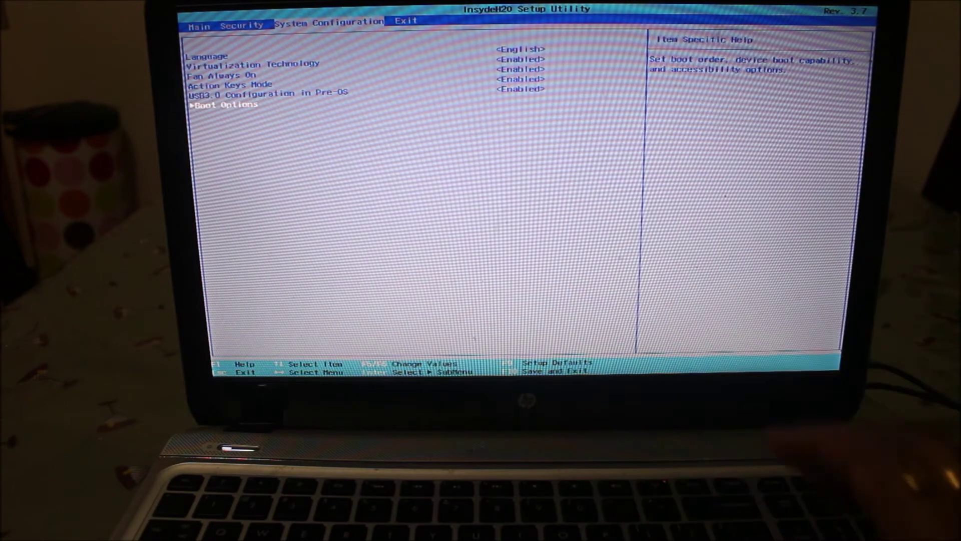